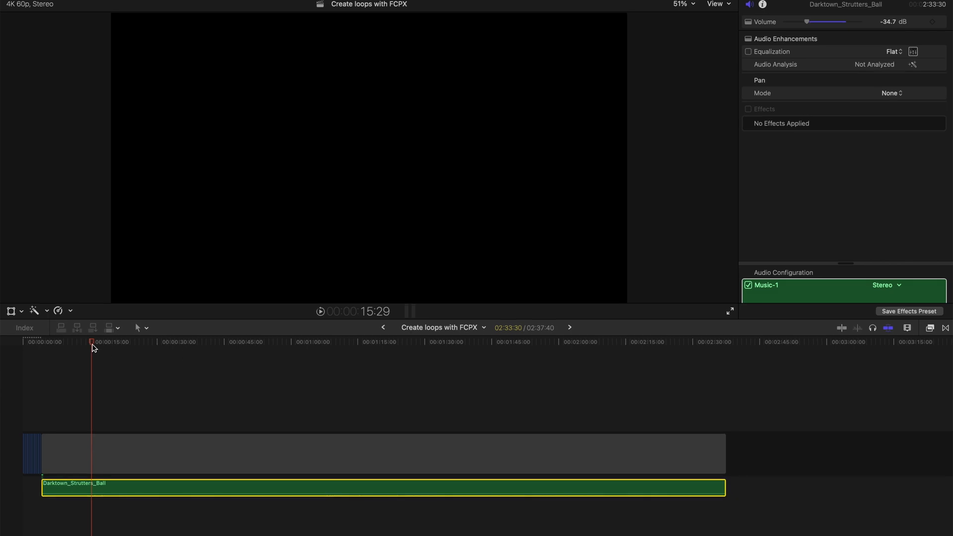
# Step: Move the playhead to the end of the Darktown_Strutters_Ball clip
pyautogui.moveTo(93, 348); pyautogui.dragTo(132, 366)
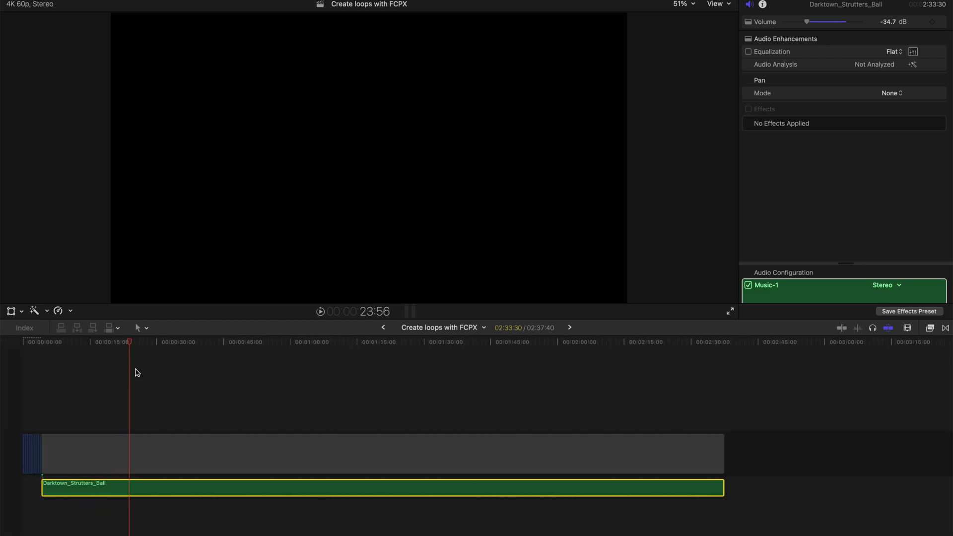
pyautogui.click(100, 457)
pyautogui.click(77, 485)
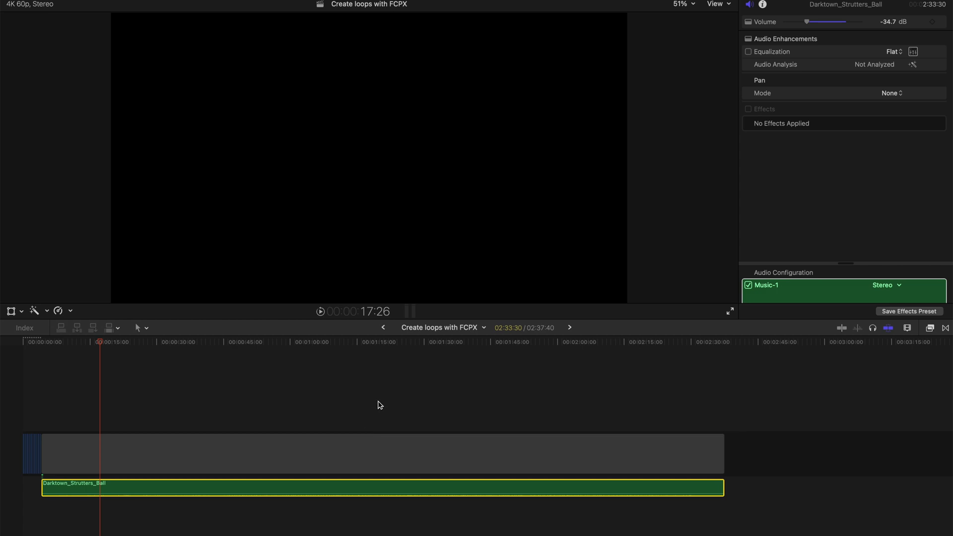
pyautogui.hscroll(2, 380, 405)
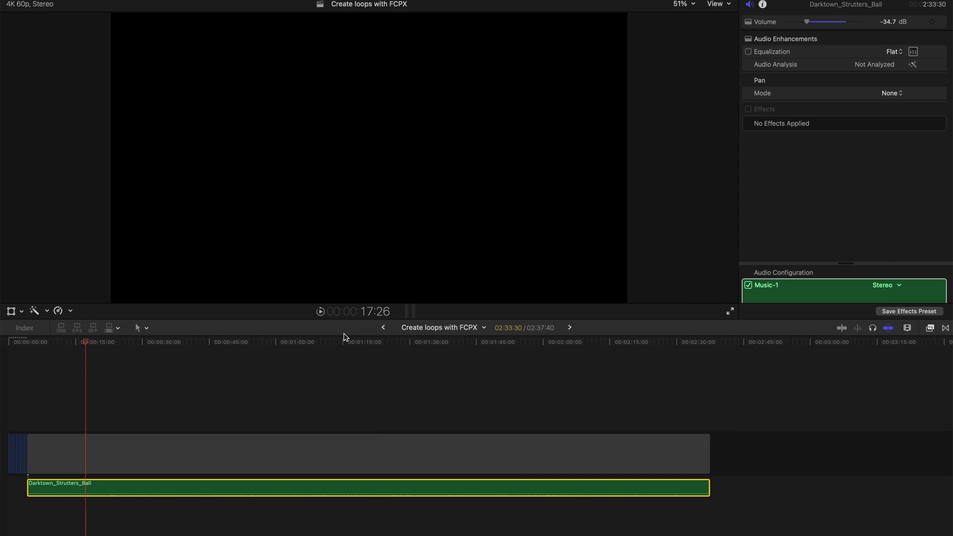
pyautogui.moveTo(85, 346); pyautogui.dragTo(693, 332)
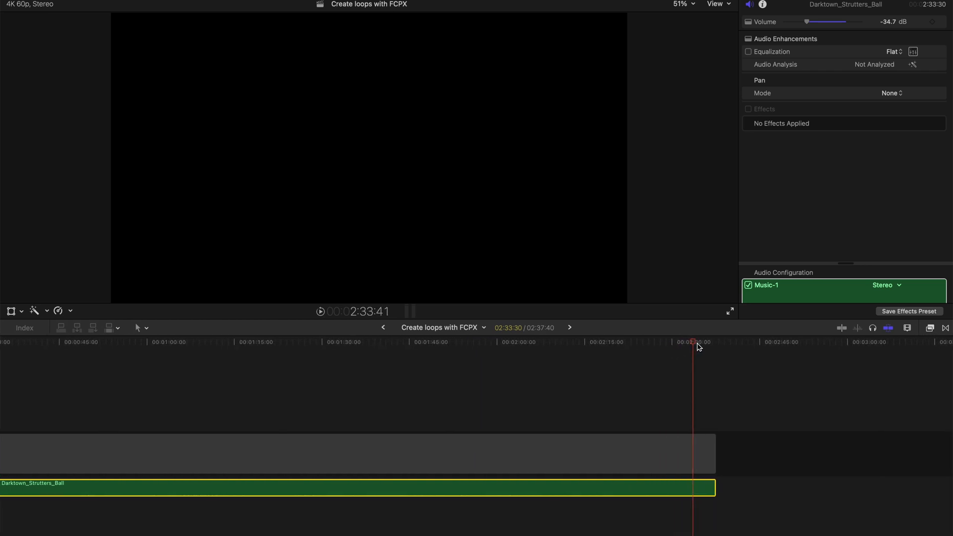
# Step: Zoom the timeline around the clip's end and reselect the Darktown_Strutters_Ball clip
pyautogui.press('super+equal')
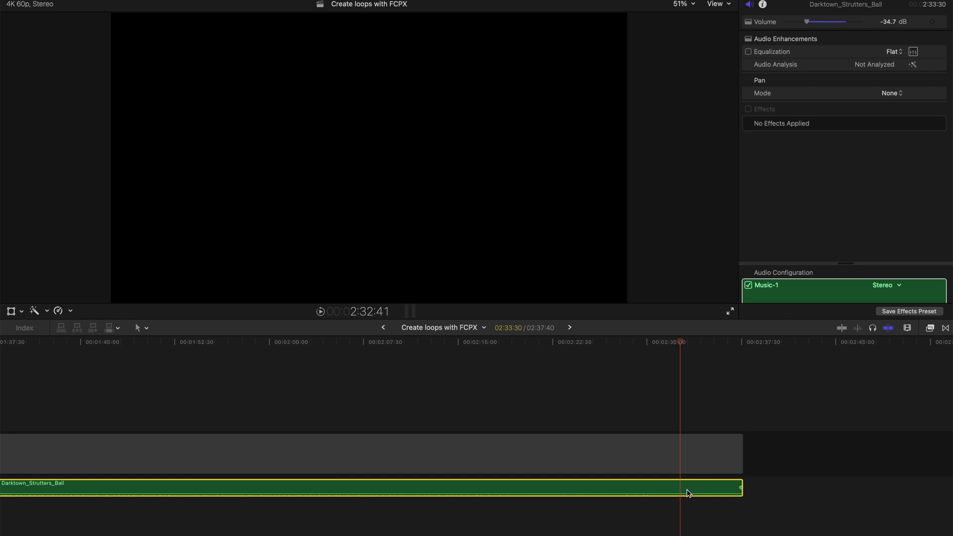
pyautogui.click(684, 519)
pyautogui.press('super+equal')
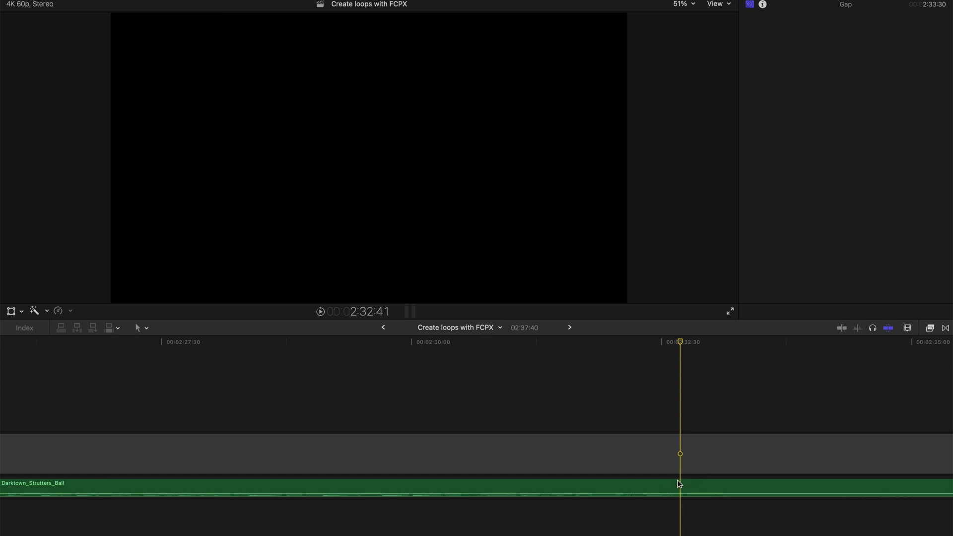
pyautogui.press('super+minus')
pyautogui.press('super+minus')
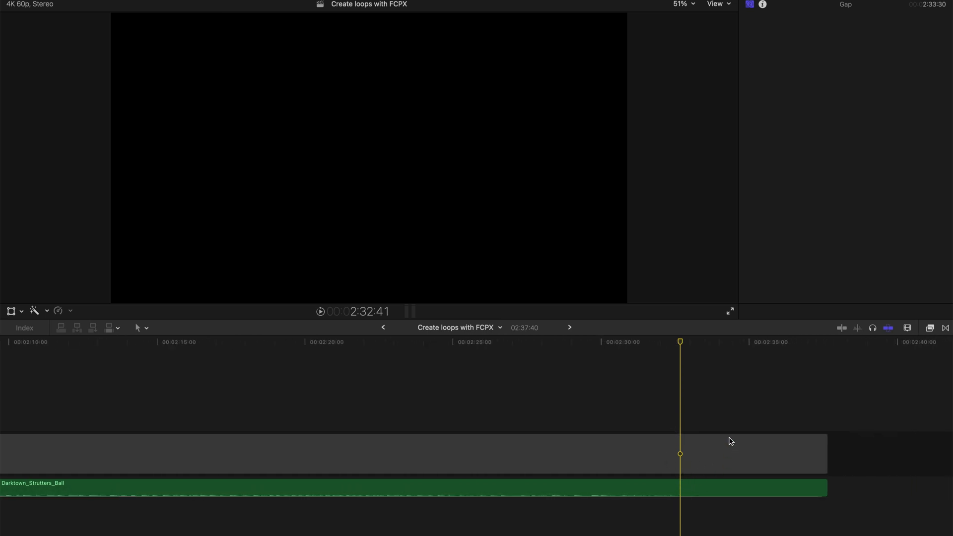
pyautogui.click(683, 492)
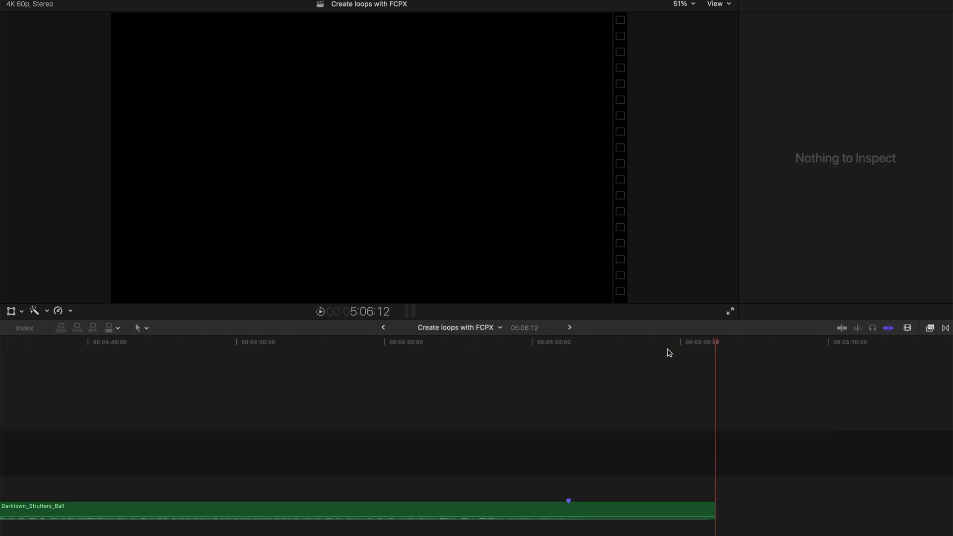
# Step: Paste a third Darktown_Strutters_Ball copy at the second clip's end, making the project 7:34:44
pyautogui.press('super+minus')
pyautogui.press('super+minus')
pyautogui.press('super+minus')
pyautogui.press('super+minus')
pyautogui.press('super+minus')
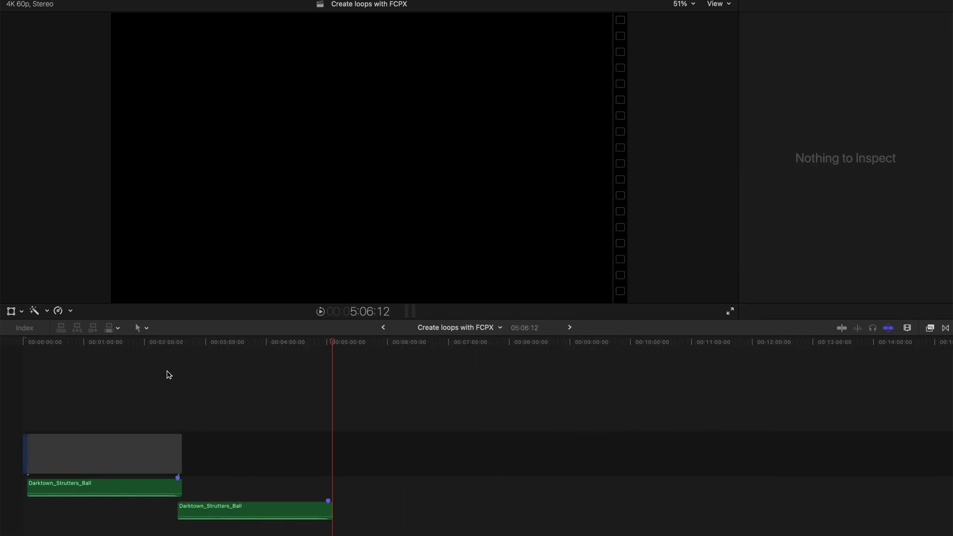
pyautogui.moveTo(167, 351); pyautogui.dragTo(175, 351)
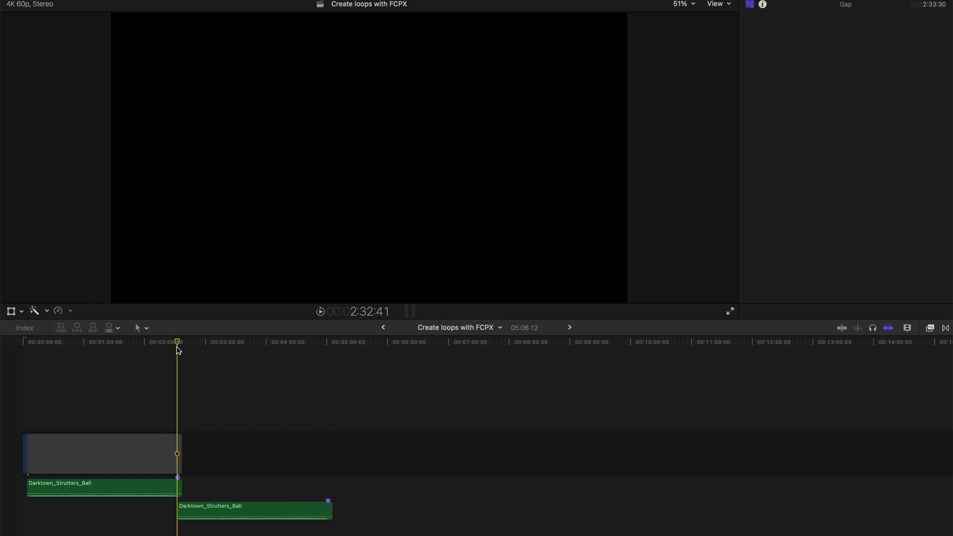
pyautogui.press('super+equal')
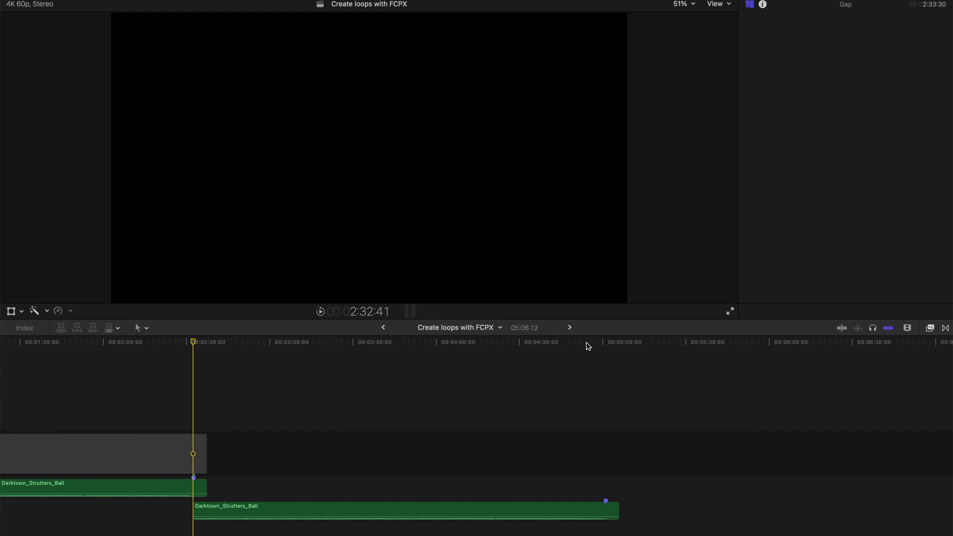
pyautogui.click(605, 342)
pyautogui.press('super+v')
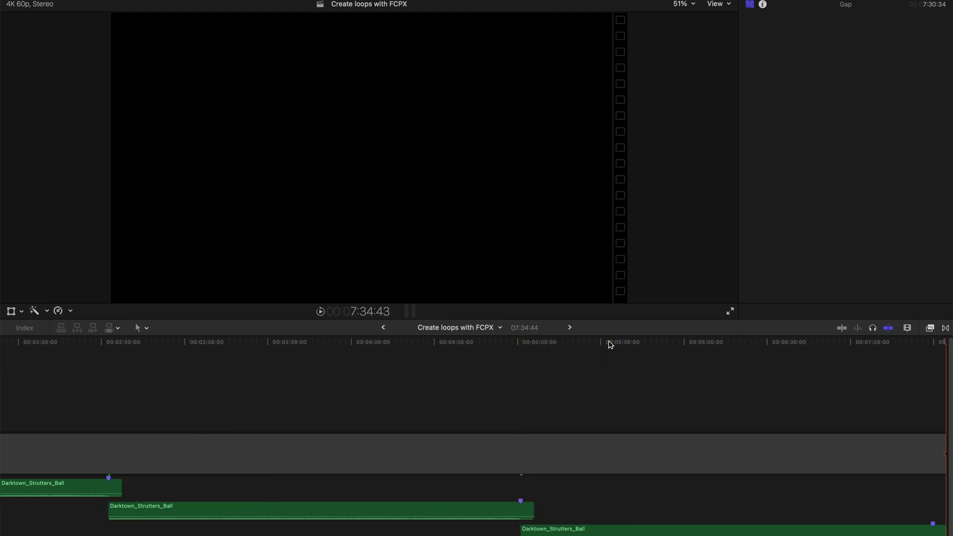
# Step: Select all three Darktown_Strutters_Ball clips in the timeline
pyautogui.press('super+minus')
pyautogui.press('super+minus')
pyautogui.press('super+minus')
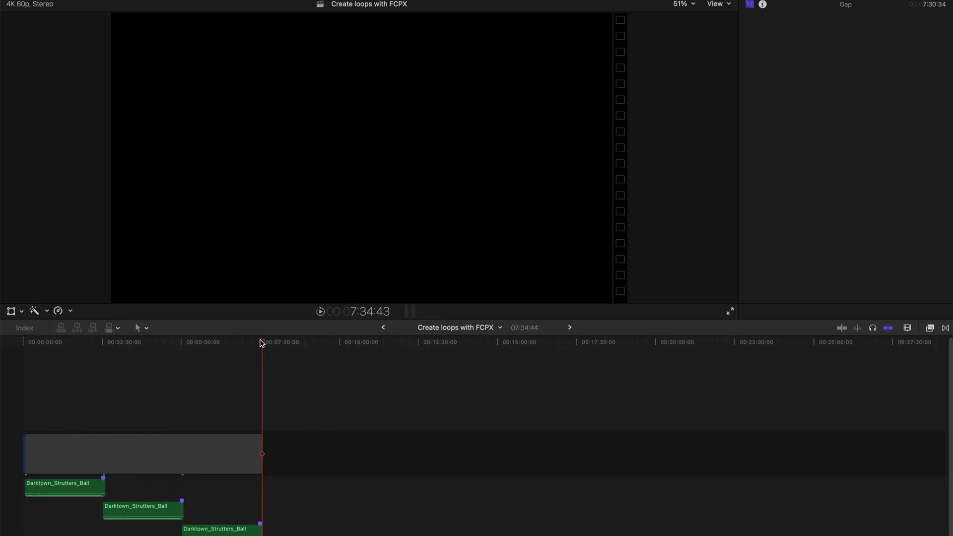
pyautogui.click(260, 343)
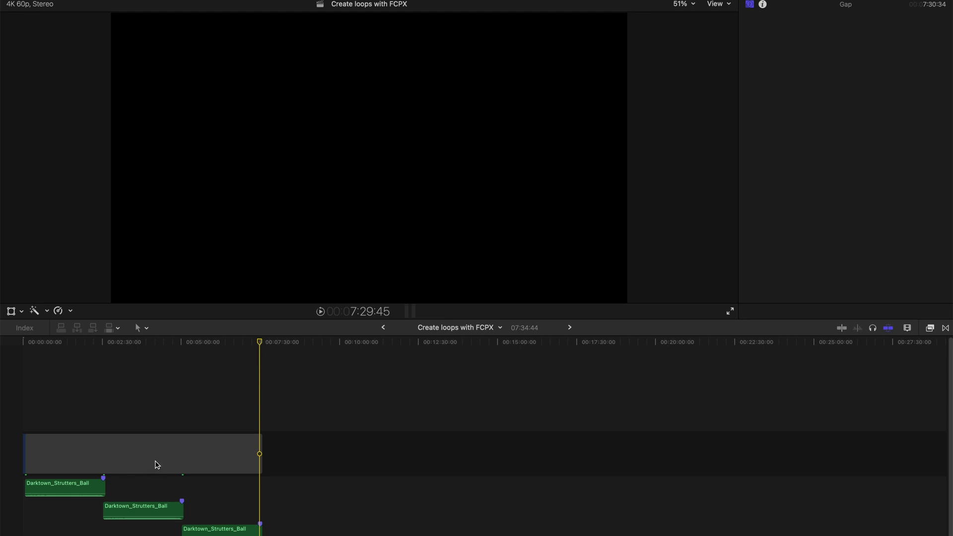
pyautogui.moveTo(308, 529); pyautogui.dragTo(96, 481)
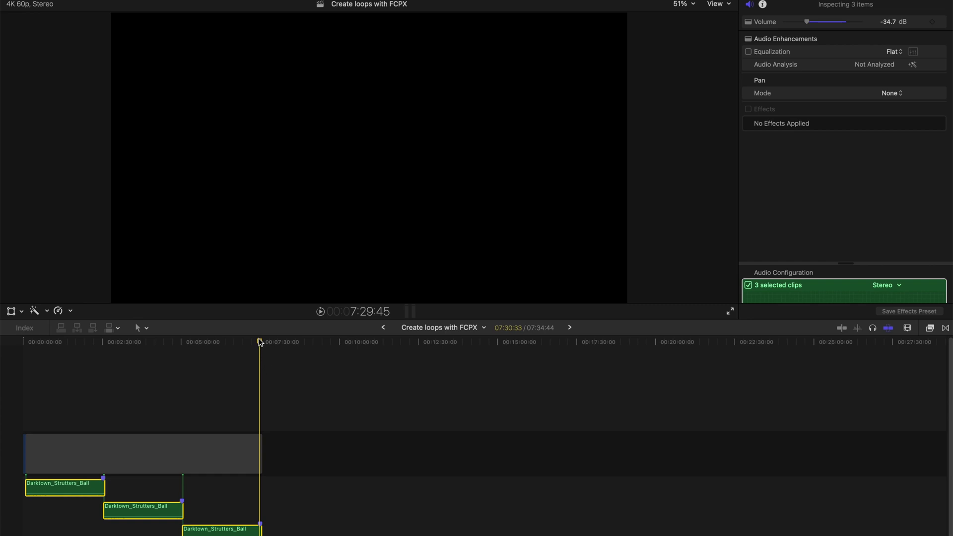
# Step: Paste three more Darktown_Strutters_Ball copies at the playhead
pyautogui.press('super+v')
pyautogui.scroll(-3, 337, 443)
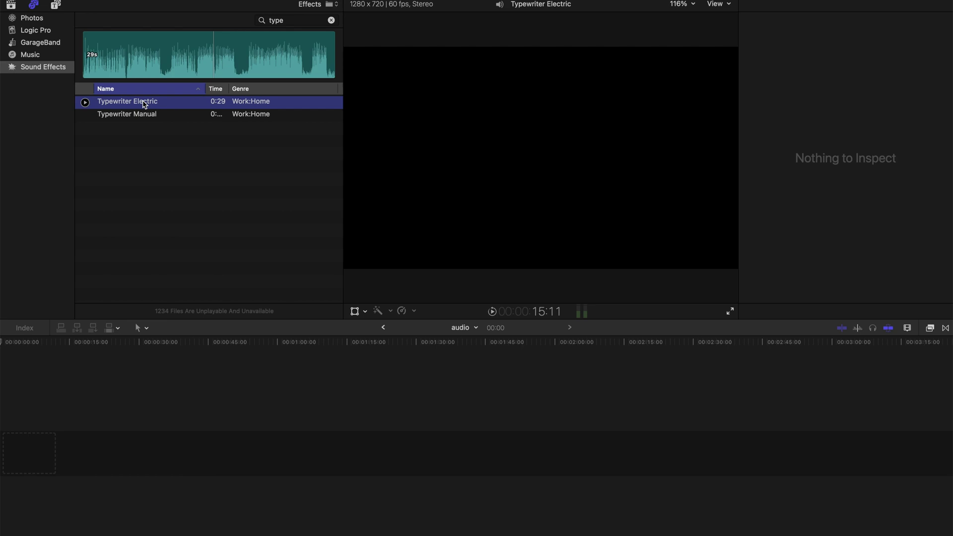
# Step: Add the 29:21 Typewriter Electric effect to the audio timeline and preview it from the start
pyautogui.moveTo(144, 105); pyautogui.dragTo(106, 383)
pyautogui.press('super+equal')
pyautogui.press('super+equal')
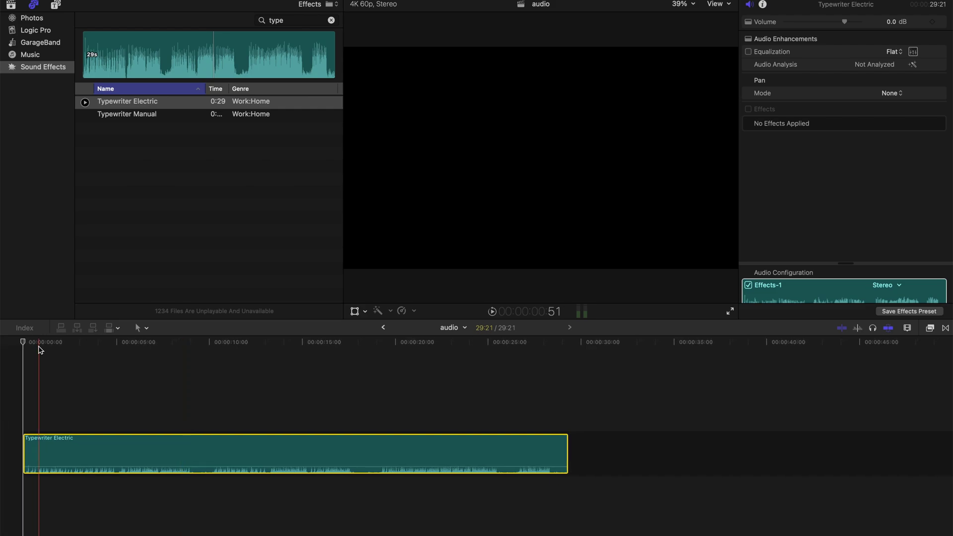
pyautogui.click(22, 342)
pyautogui.press('space')
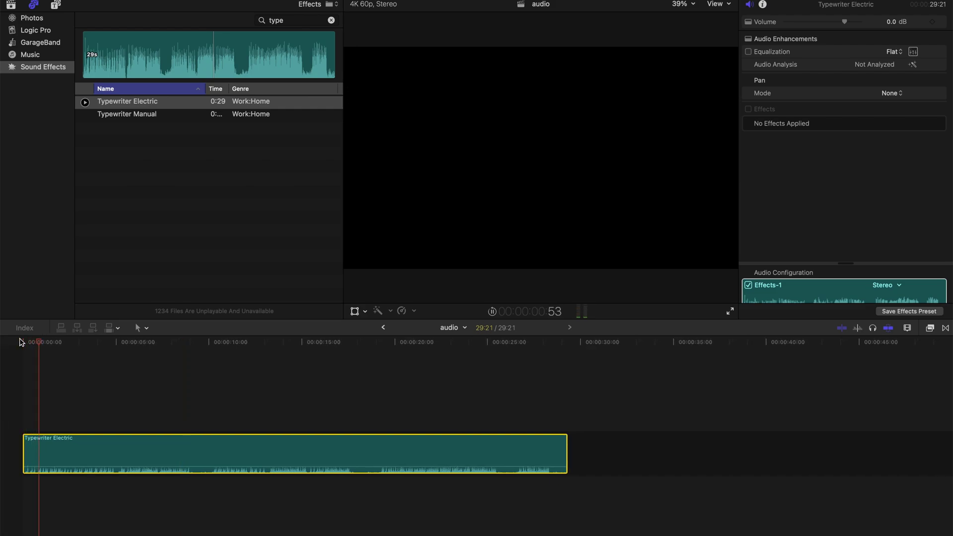
pyautogui.press('space')
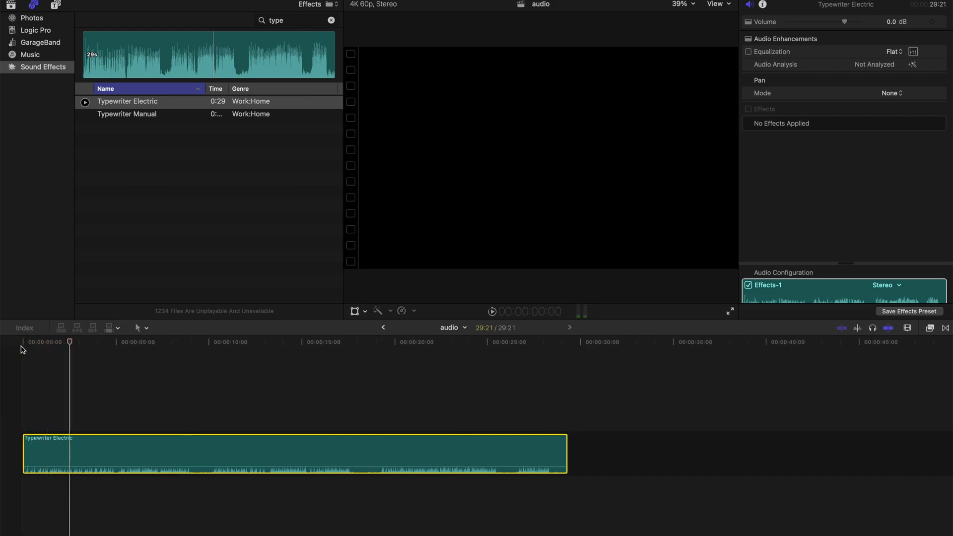
pyautogui.press('super+equal')
pyautogui.press('super+equal')
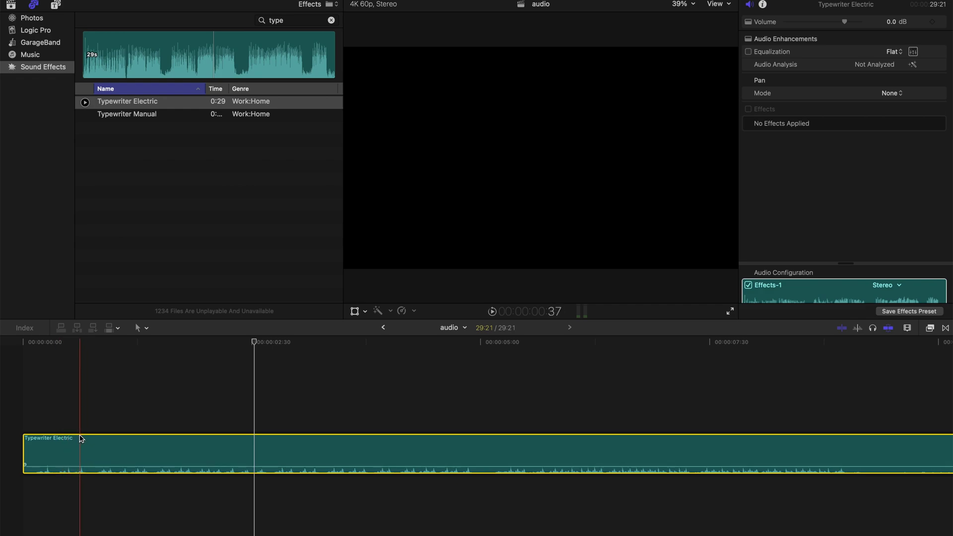
# Step: Cut two short pieces near the clip start, deleting then restoring the tiny leading piece
pyautogui.moveTo(66, 352); pyautogui.dragTo(79, 476)
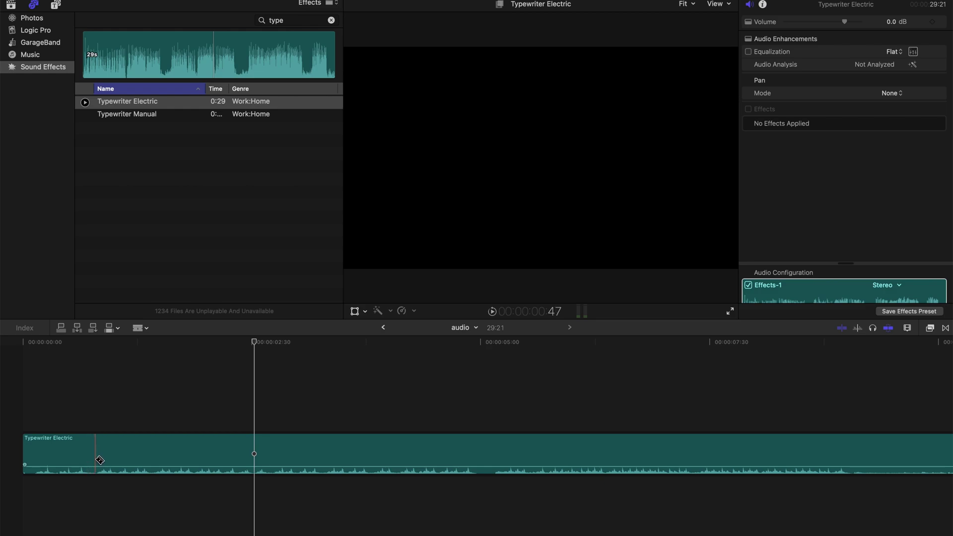
pyautogui.click(34, 458)
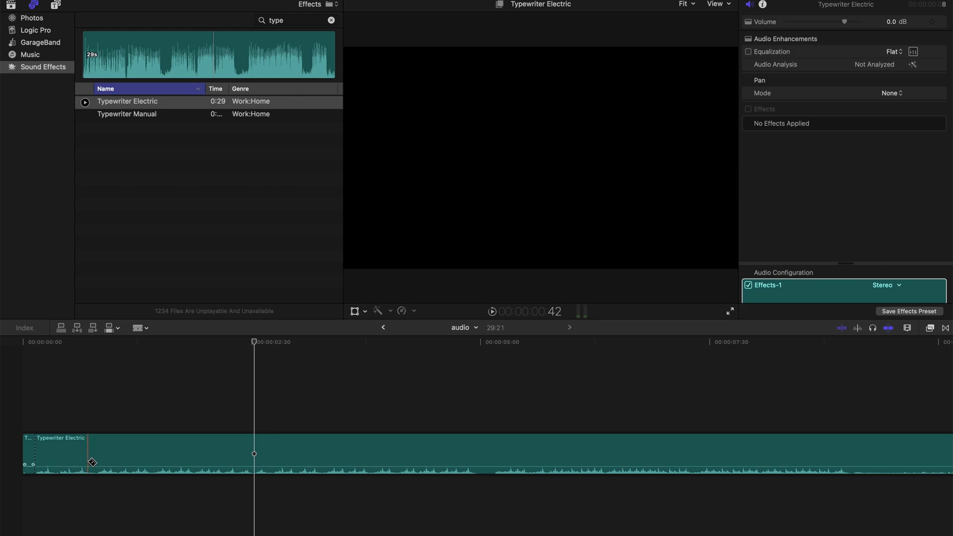
pyautogui.click(88, 462)
pyautogui.press('a')
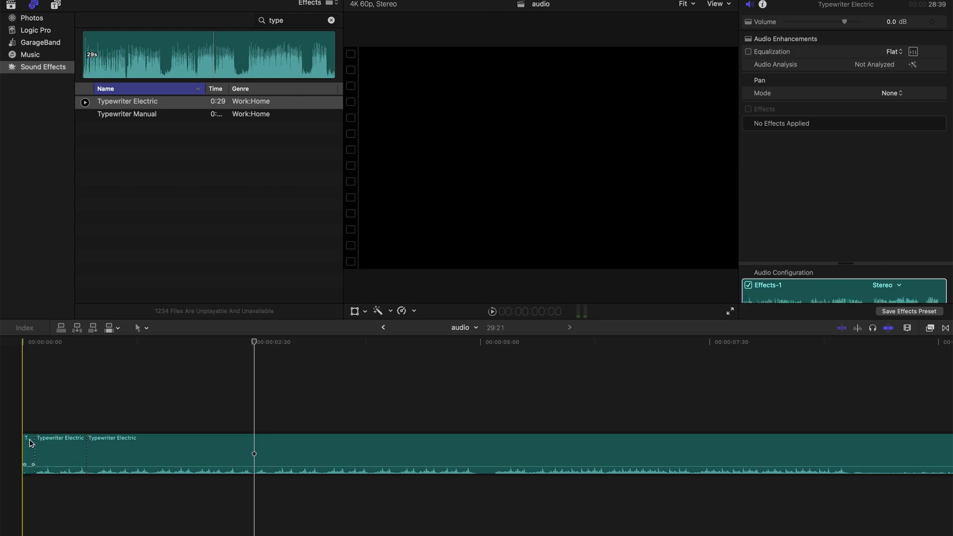
pyautogui.click(32, 442)
pyautogui.press('Delete')
pyautogui.click(51, 449)
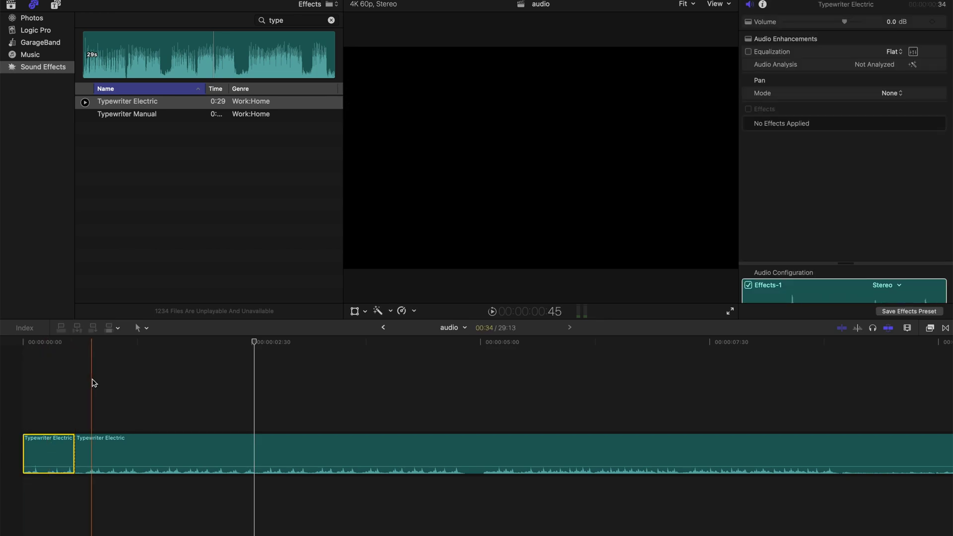
pyautogui.click(74, 348)
pyautogui.press('super+z')
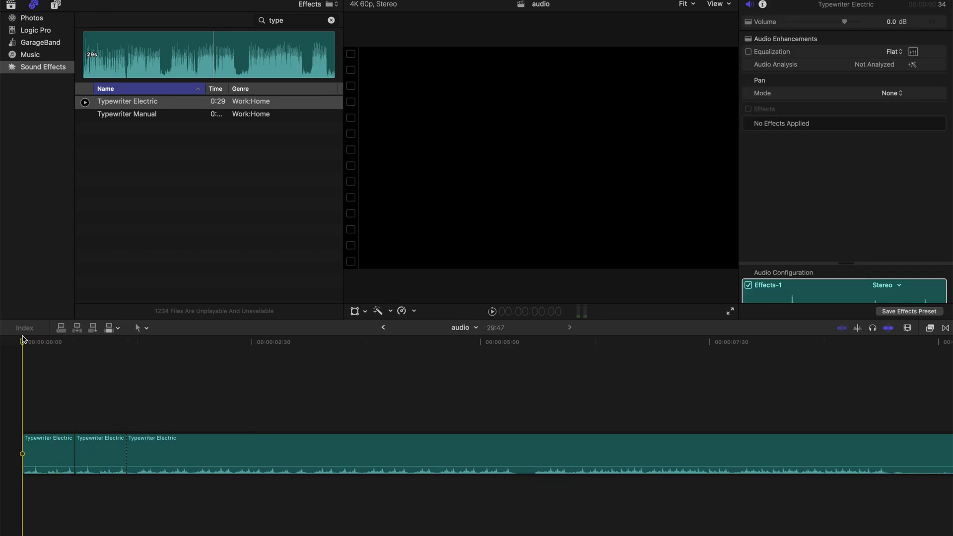
# Step: Preview the pieces and trim the edit between the first two typewriter pieces
pyautogui.press('space')
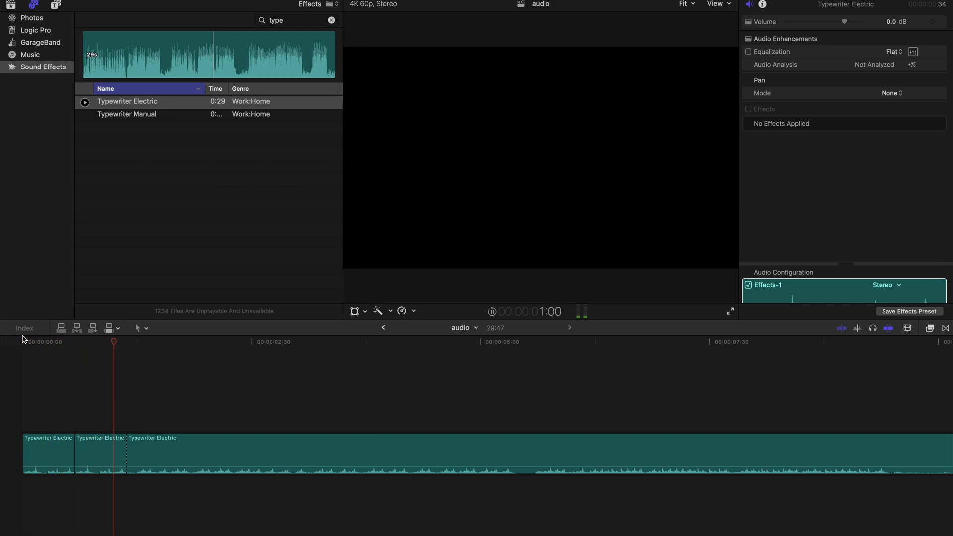
pyautogui.click(22, 341)
pyautogui.press('super+equal')
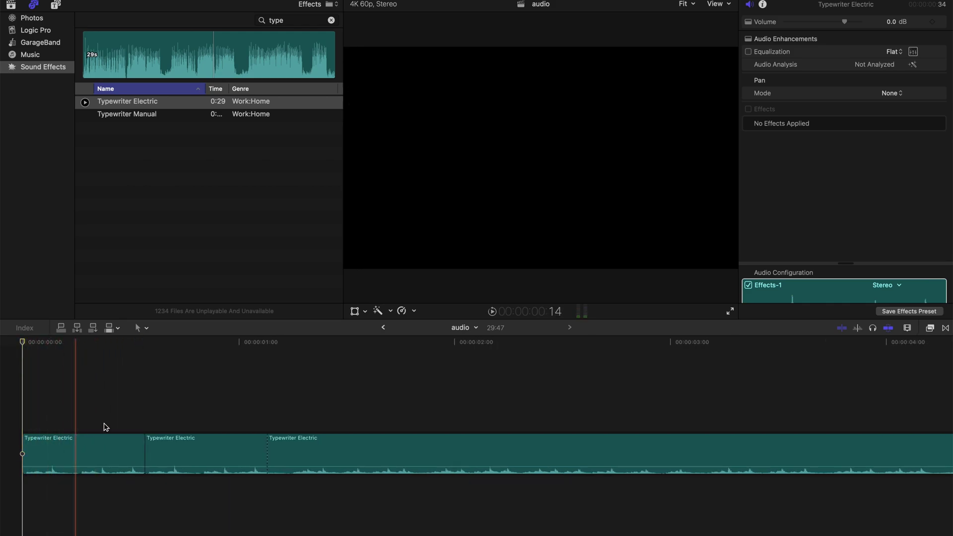
pyautogui.press('super+equal')
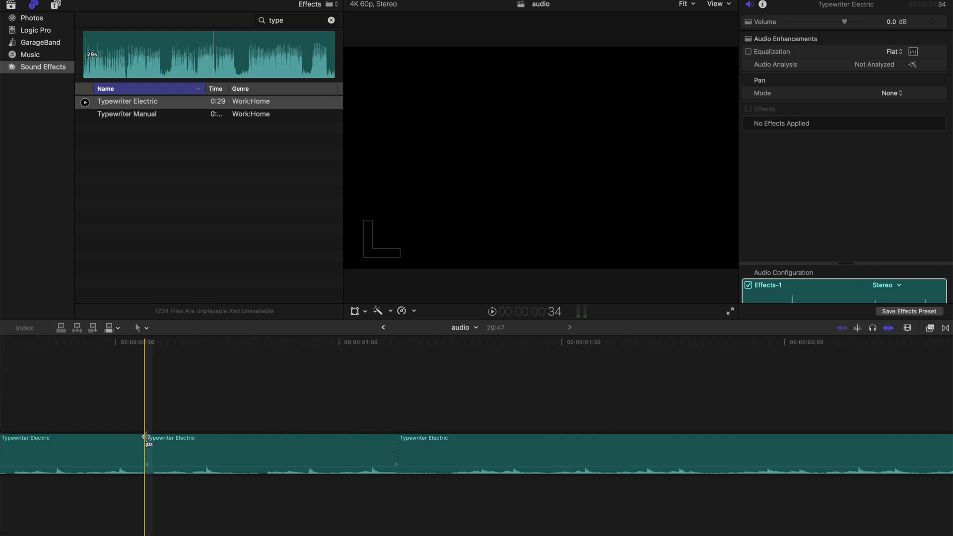
pyautogui.moveTo(147, 437); pyautogui.dragTo(149, 437)
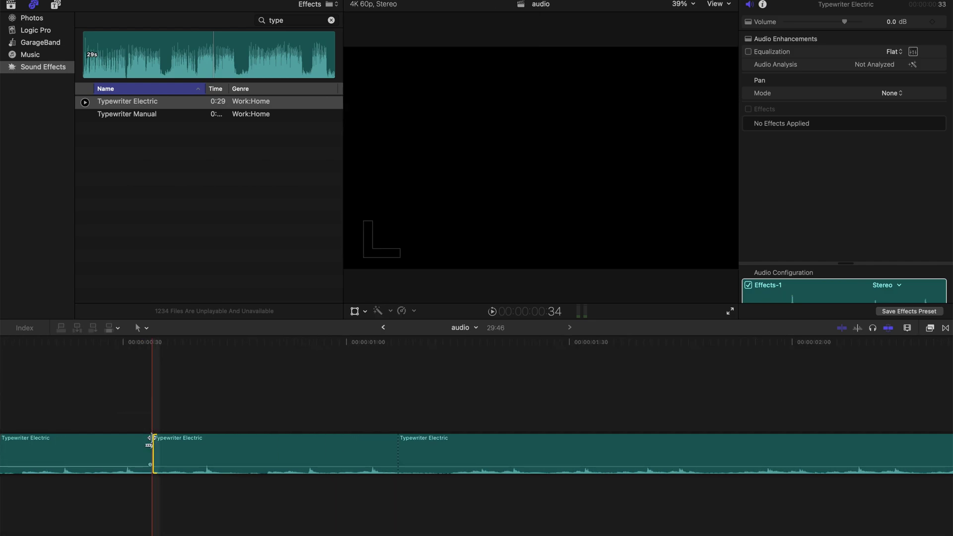
pyautogui.press('super+minus')
pyautogui.press('super+minus')
pyautogui.click(39, 383)
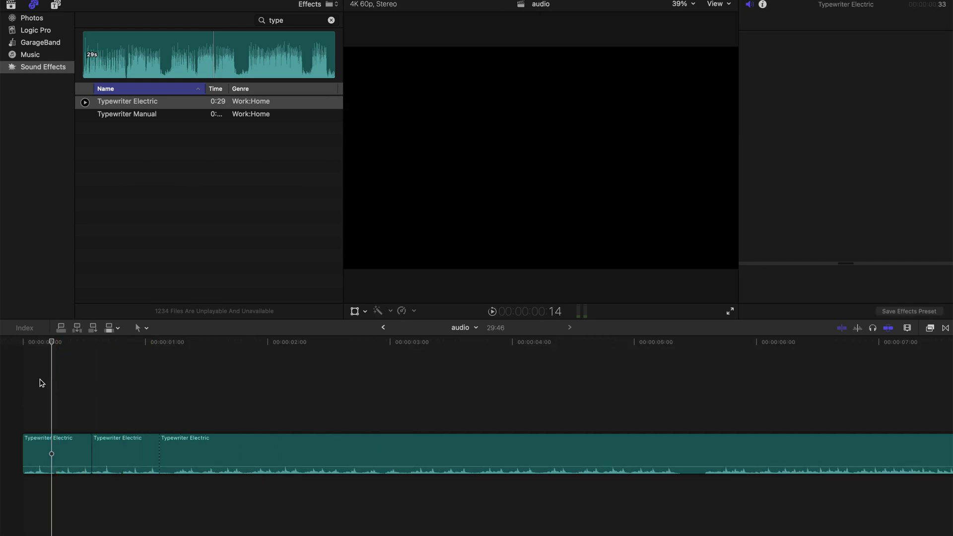
pyautogui.press('space')
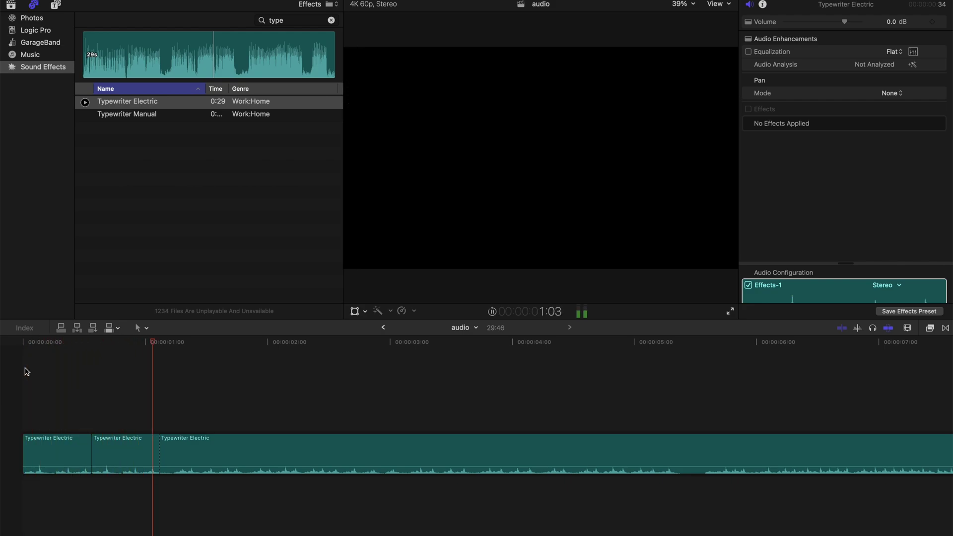
pyautogui.press('space')
# Step: Blade the sound at the next keystroke and play the cut pieces from the start
pyautogui.click(131, 451)
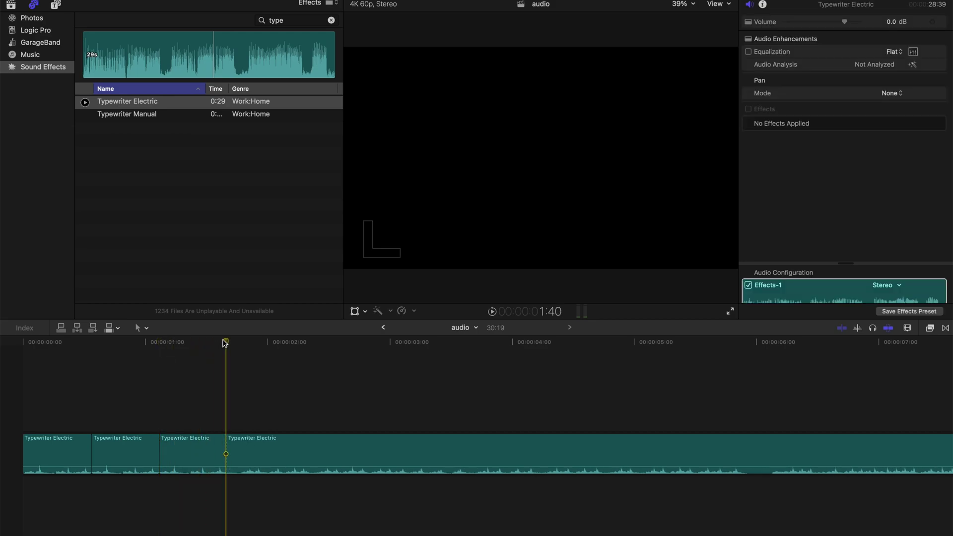
pyautogui.press('space')
pyautogui.press('space')
pyautogui.press('super+b')
pyautogui.click(22, 385)
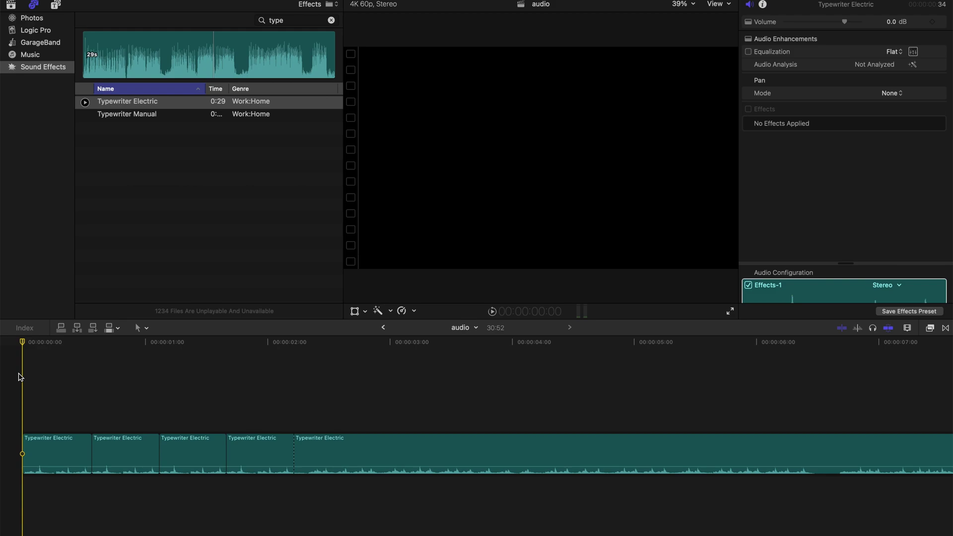
pyautogui.press('space')
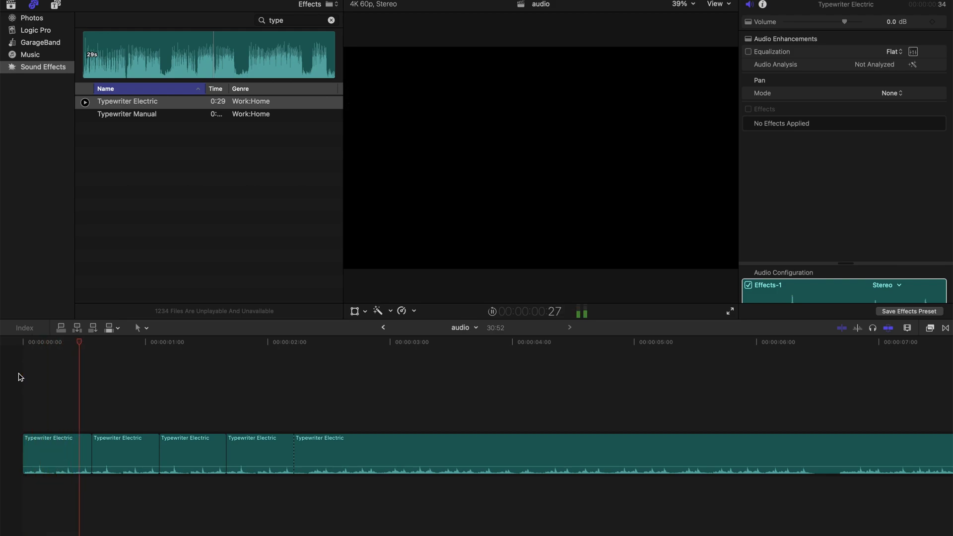
pyautogui.press('space')
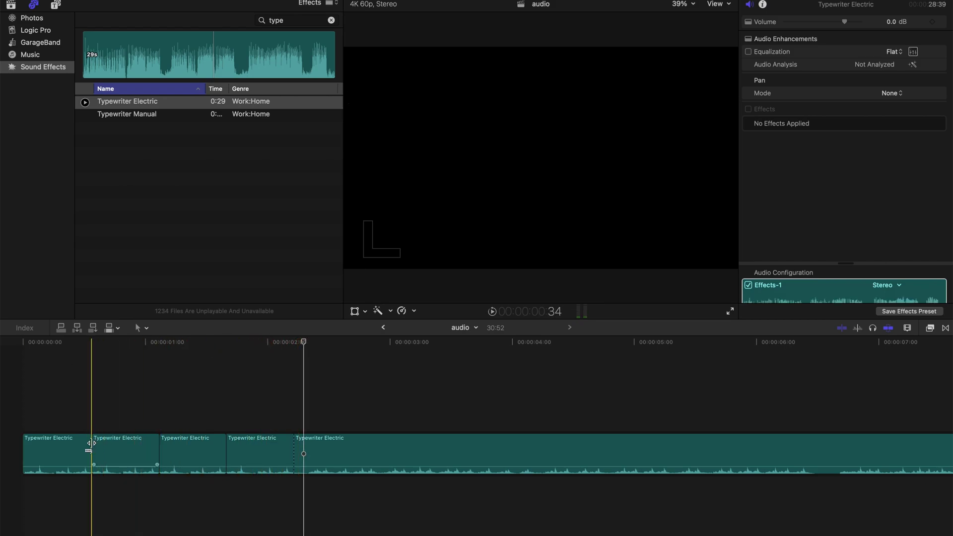
# Step: Lengthen the first typewriter piece slightly and copy it
pyautogui.moveTo(91, 443); pyautogui.dragTo(100, 446)
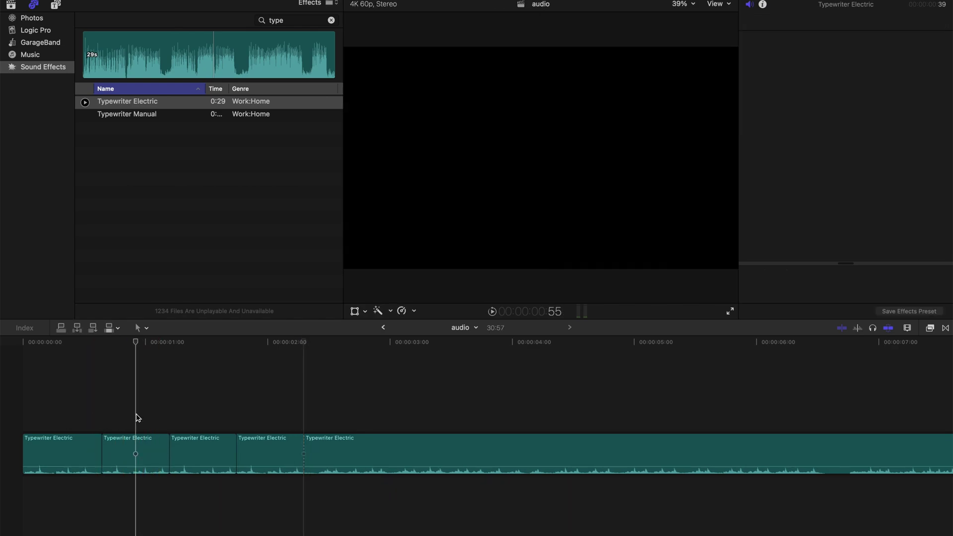
pyautogui.click(136, 453)
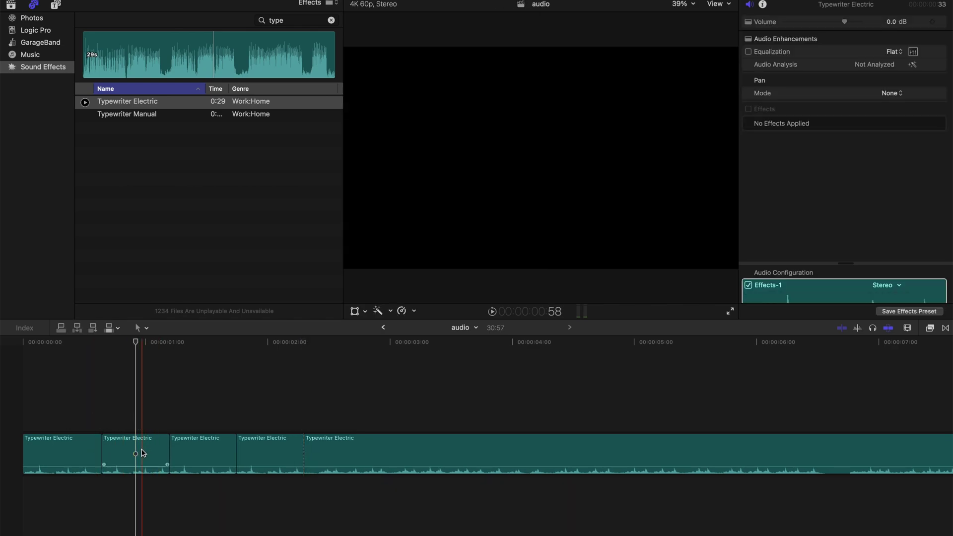
pyautogui.click(90, 446)
pyautogui.moveTo(87, 447); pyautogui.dragTo(107, 457)
# Step: Paste the piece to get eight short pieces (33:29 project) and play them back
pyautogui.press('super+equal')
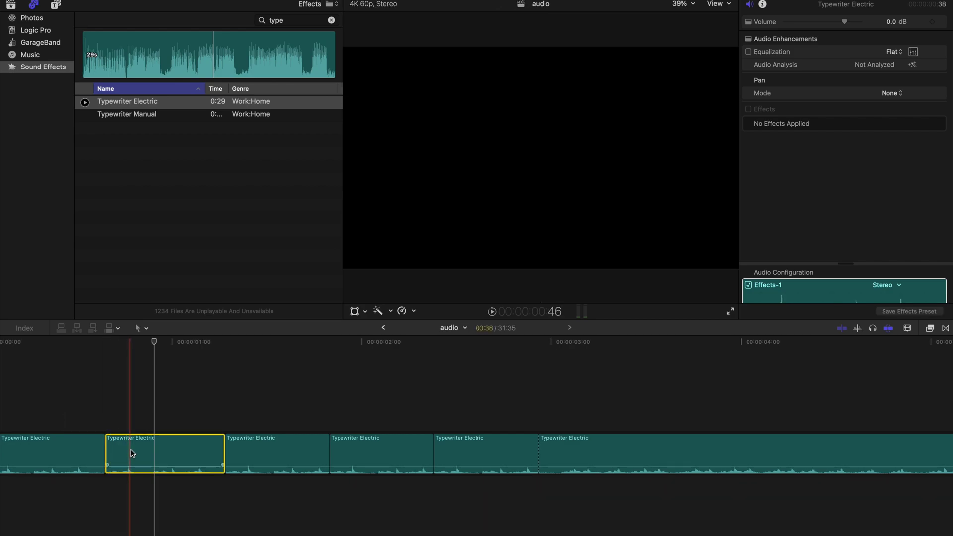
pyautogui.click(226, 357)
pyautogui.press('super+v')
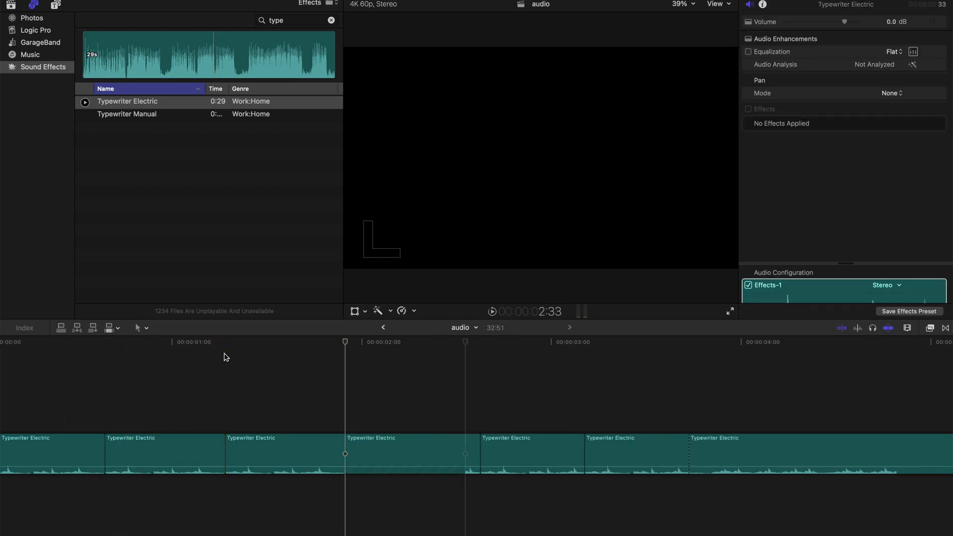
pyautogui.press('super+minus')
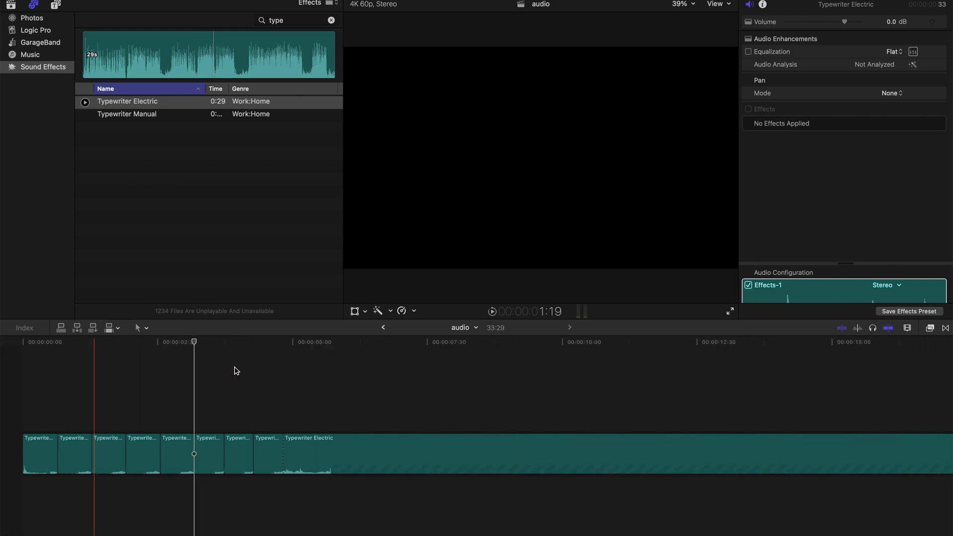
pyautogui.moveTo(38, 347); pyautogui.dragTo(22, 348)
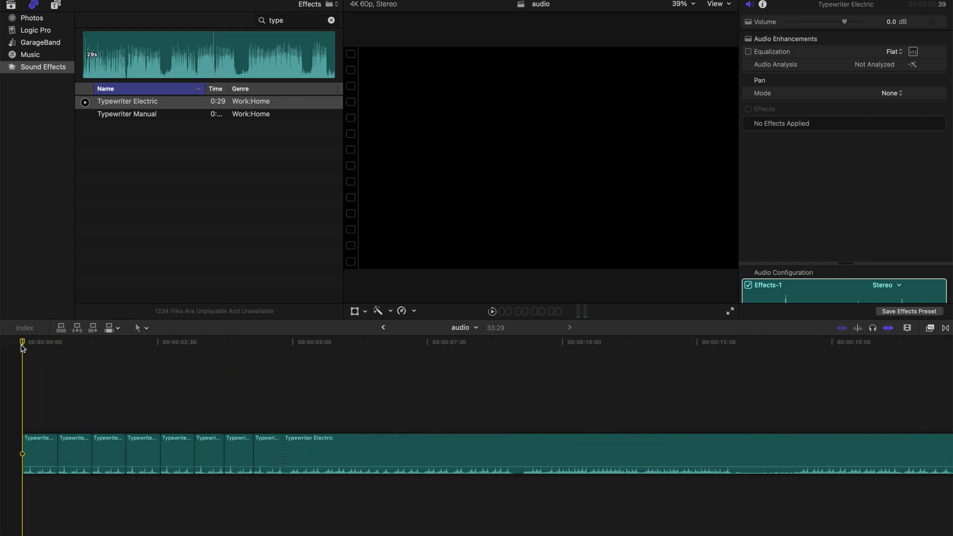
pyautogui.press('space')
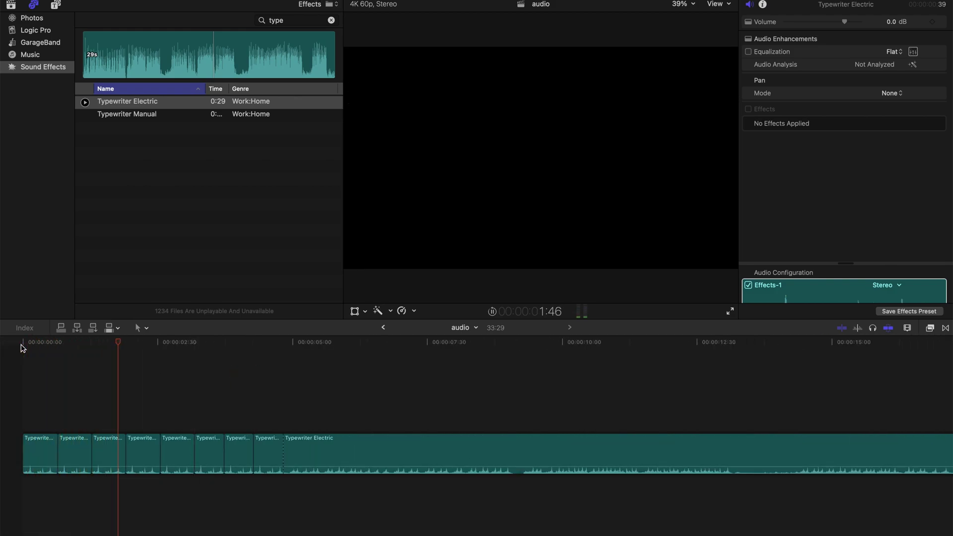
pyautogui.press('space')
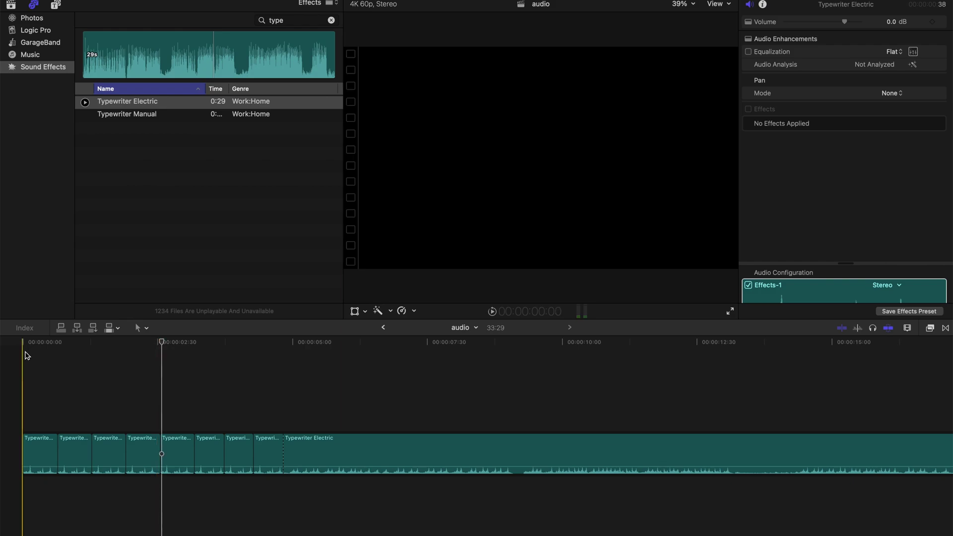
# Step: Combine the first three typewriter pieces into a compound clip named 'audio Clip'
pyautogui.scroll(3, 115, 414)
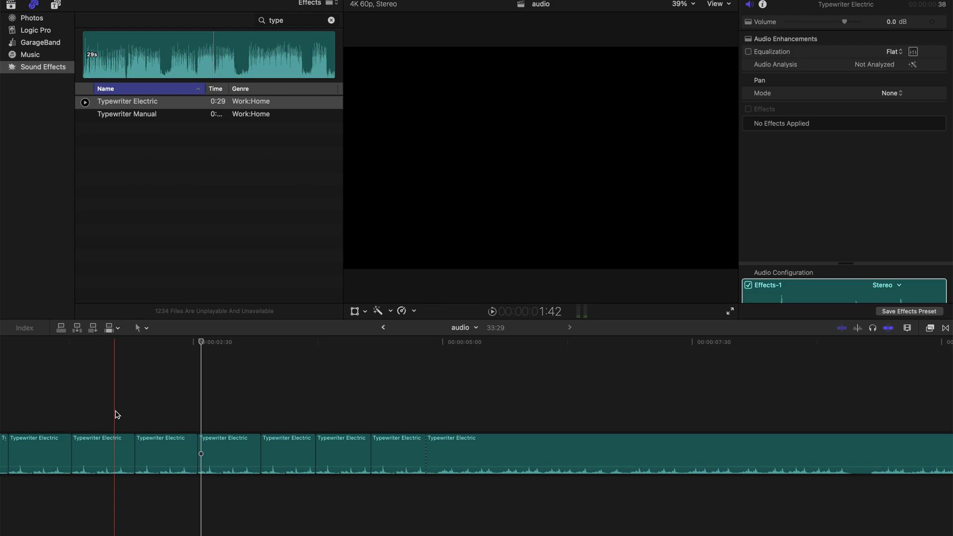
pyautogui.hscroll(-5, 114, 415)
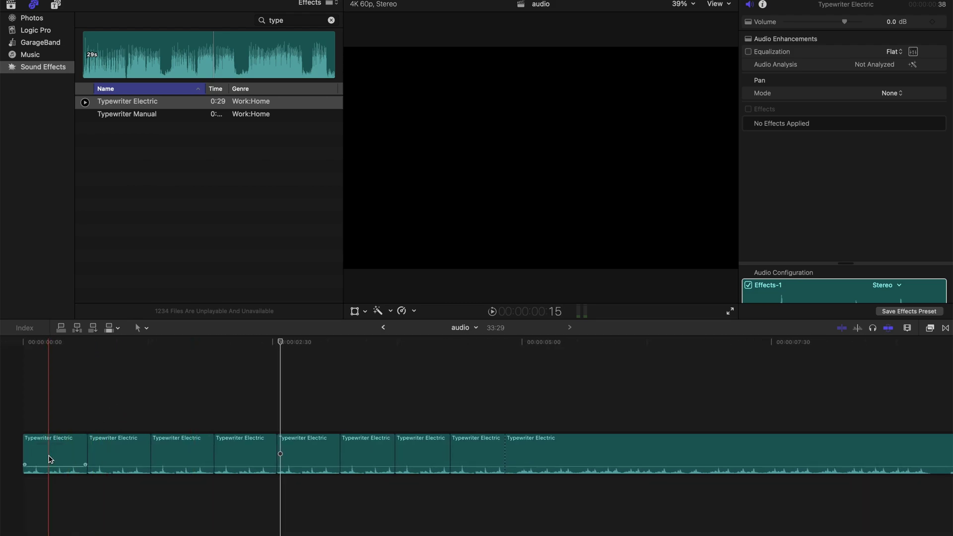
pyautogui.scroll(2, 49, 459)
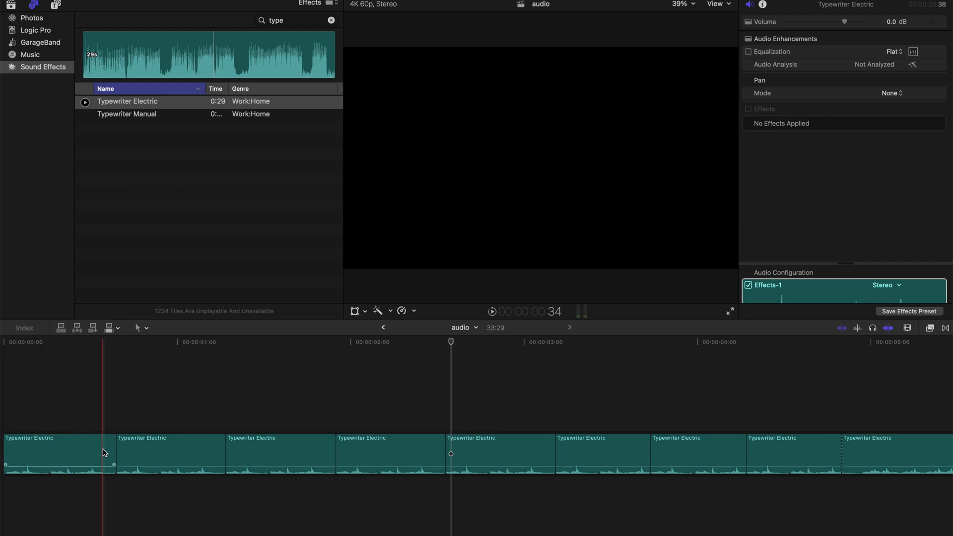
pyautogui.scroll(-2, 104, 452)
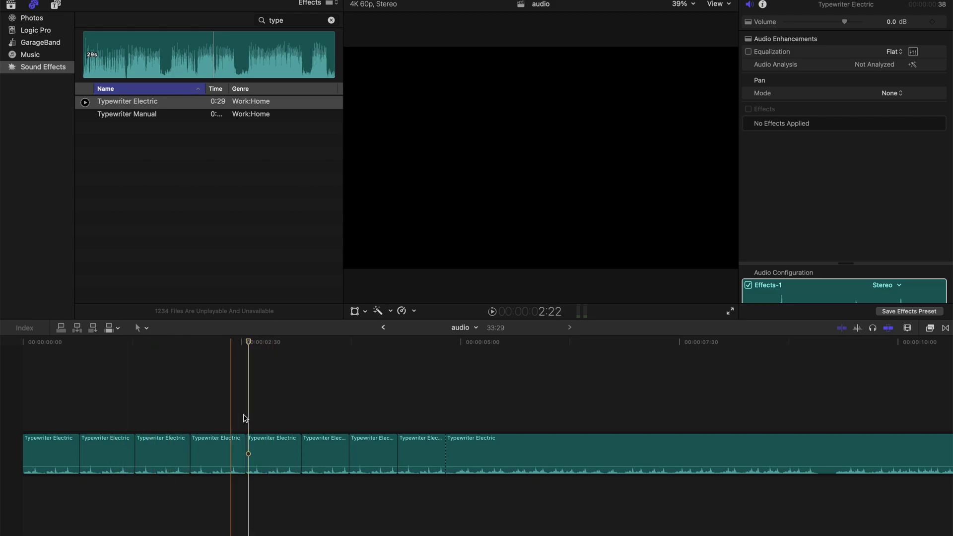
pyautogui.moveTo(92, 430); pyautogui.dragTo(171, 437)
pyautogui.hotkey('alt', 'g')
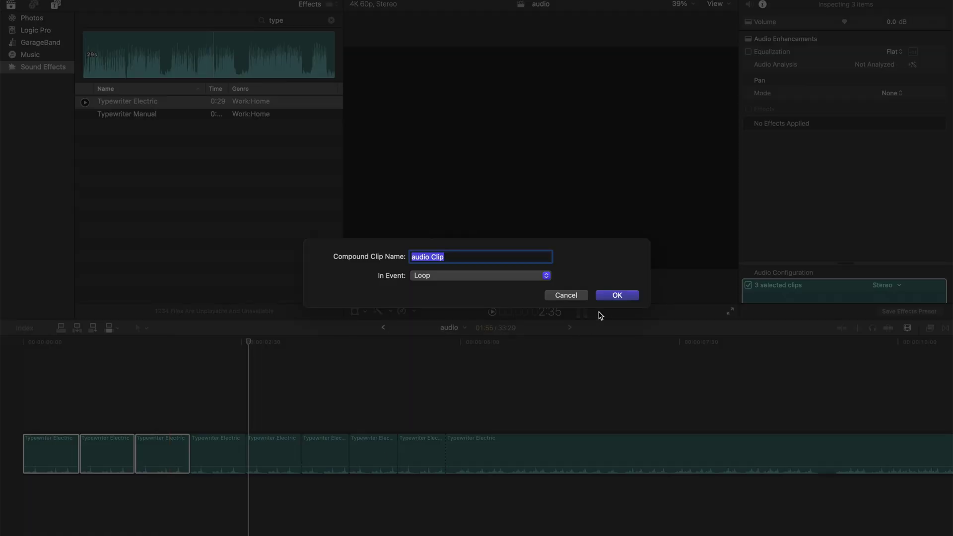
pyautogui.click(617, 295)
pyautogui.click(185, 417)
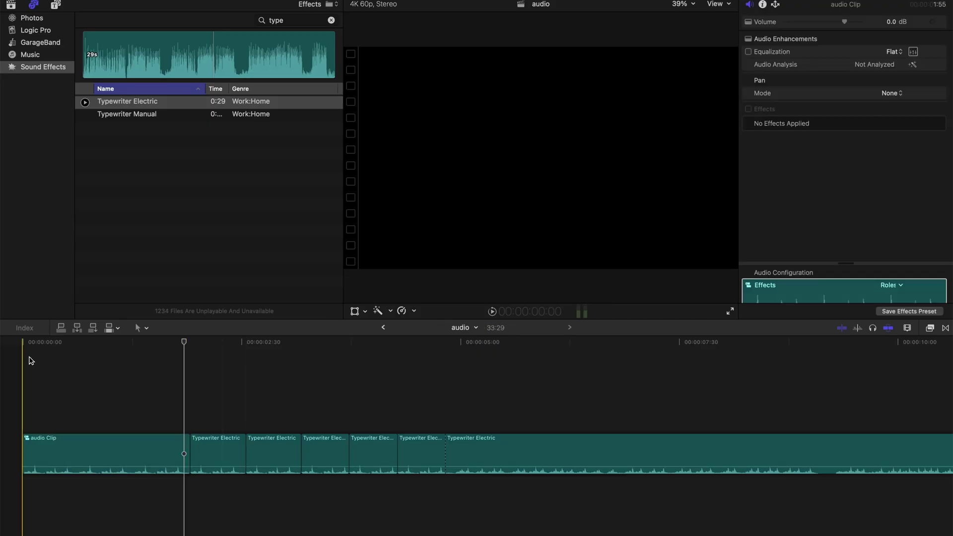
# Step: Move 'audio Clip' into a connected lane below the storyline and select the remaining pieces
pyautogui.moveTo(72, 451); pyautogui.dragTo(49, 489)
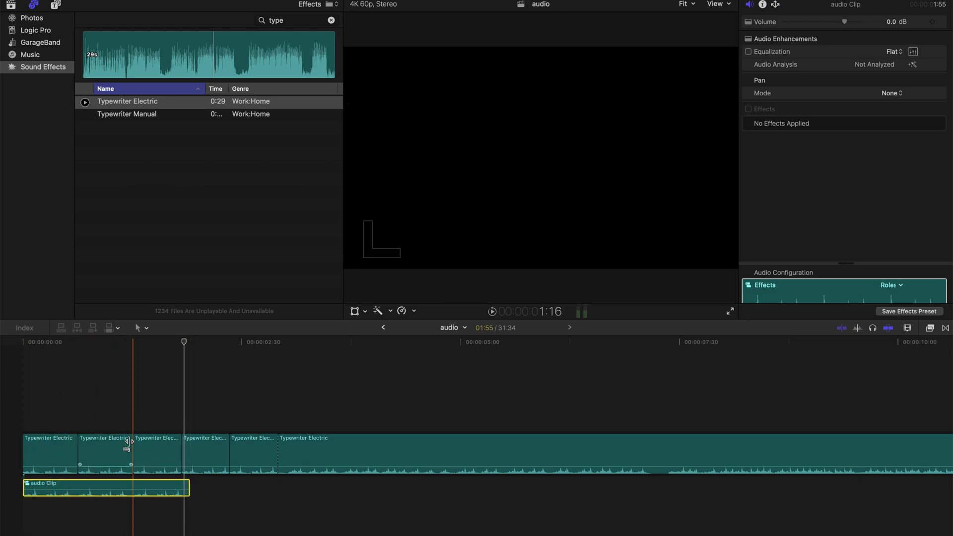
pyautogui.press('super+minus')
pyautogui.press('super+minus')
pyautogui.press('super+minus')
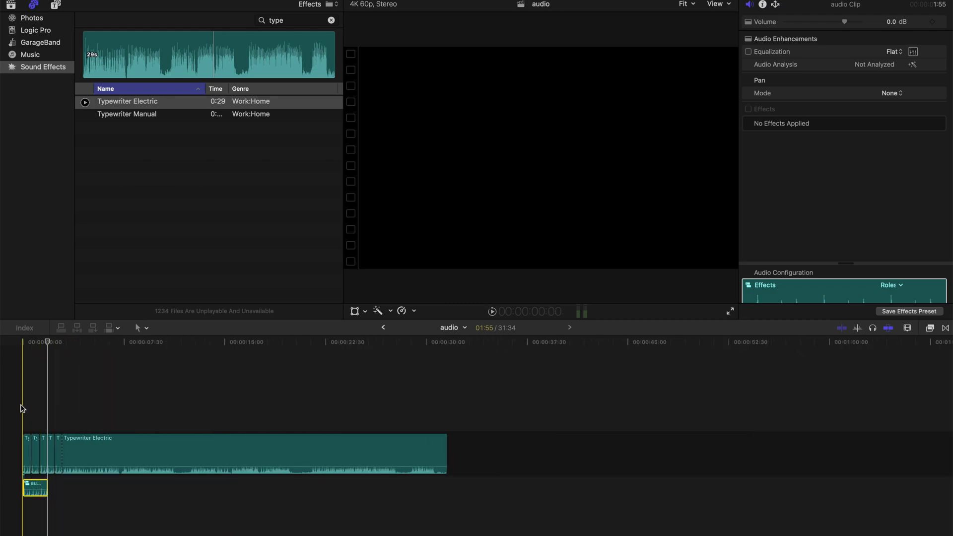
pyautogui.moveTo(21, 404); pyautogui.dragTo(165, 535)
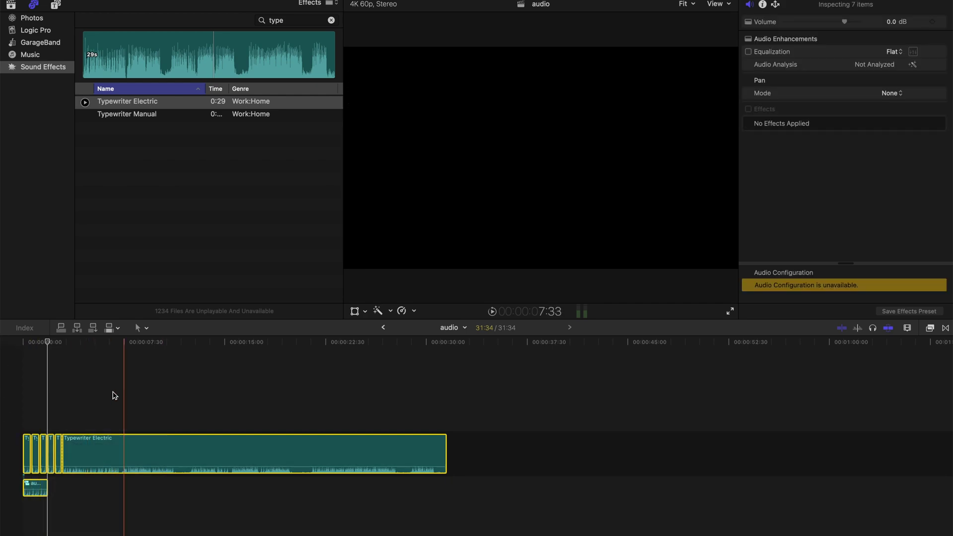